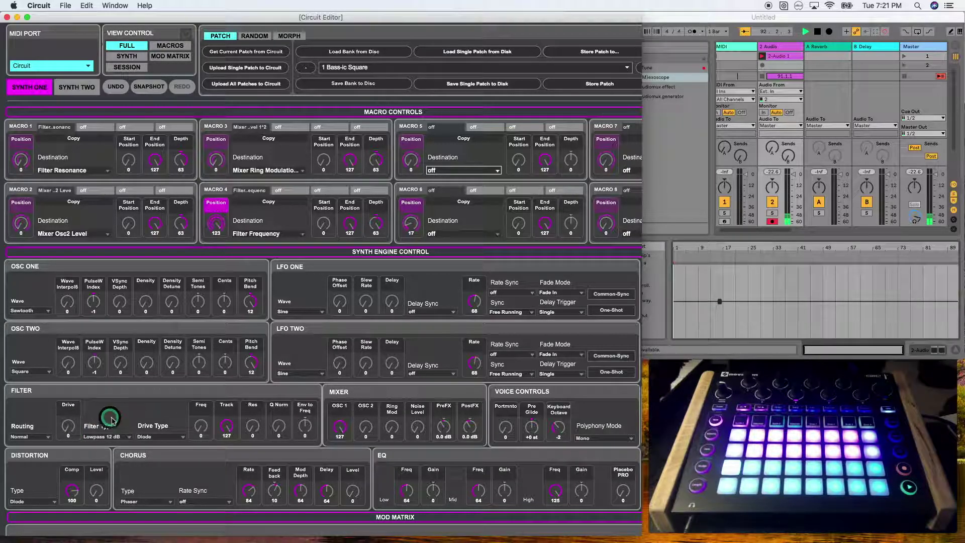
Review the Drive Type options in the Filter section and the Type options in the Distortion section, keeping both on Diode
click(144, 438)
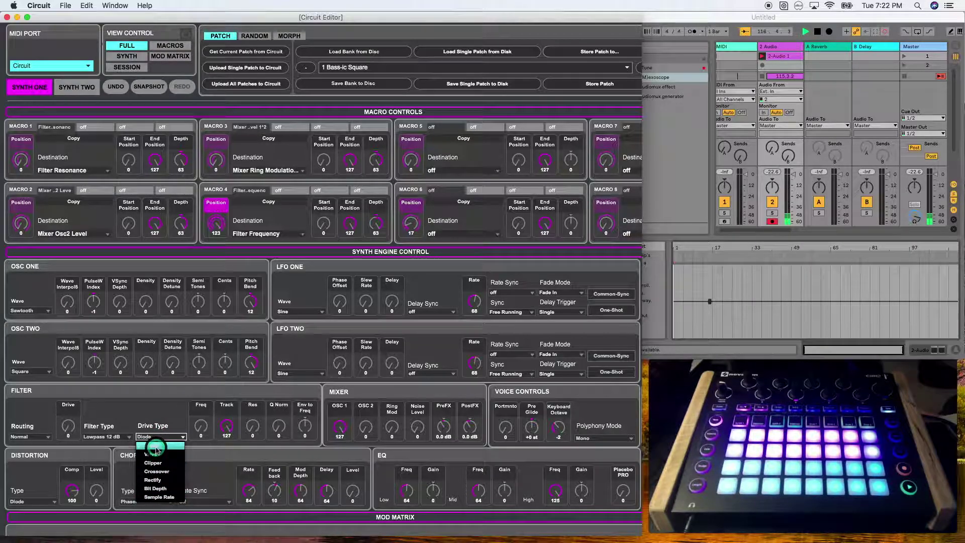
click(157, 417)
click(35, 501)
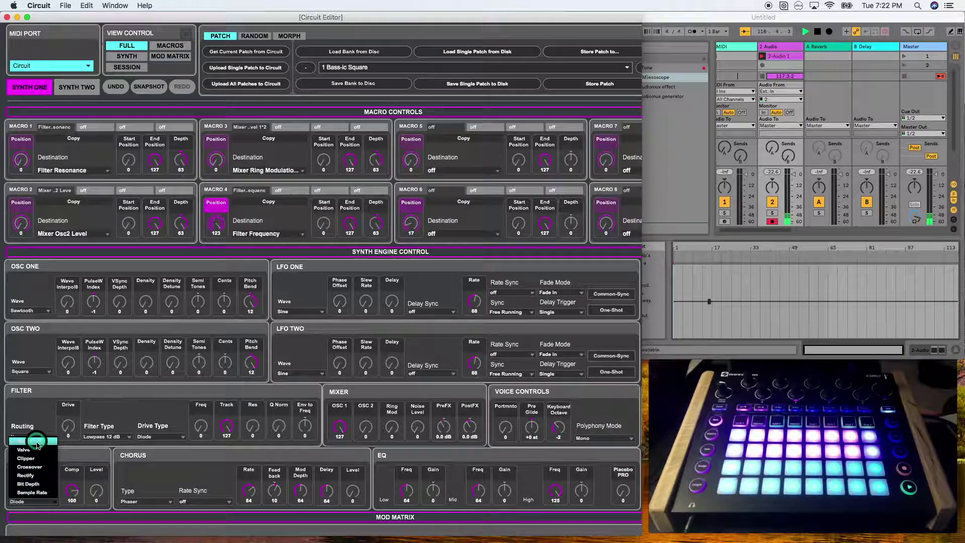
click(50, 511)
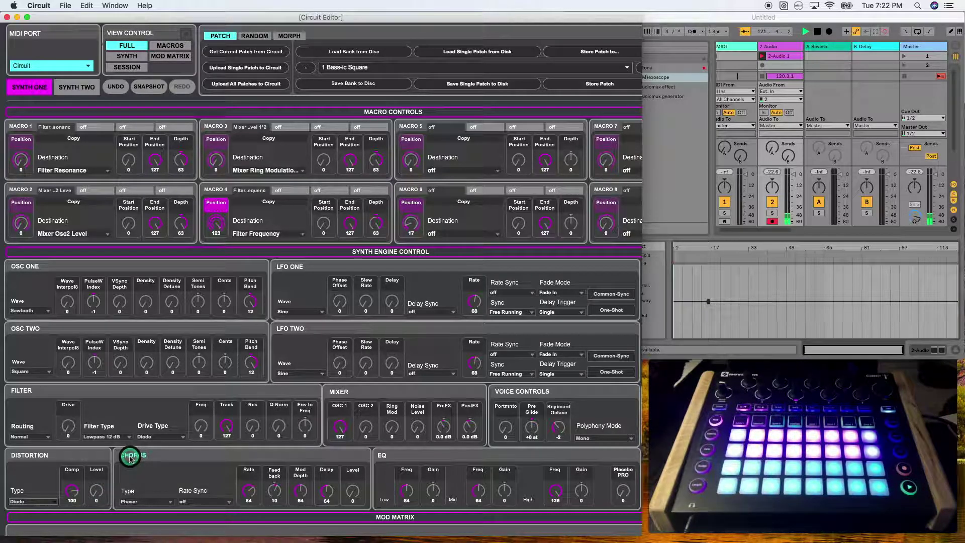
click(152, 437)
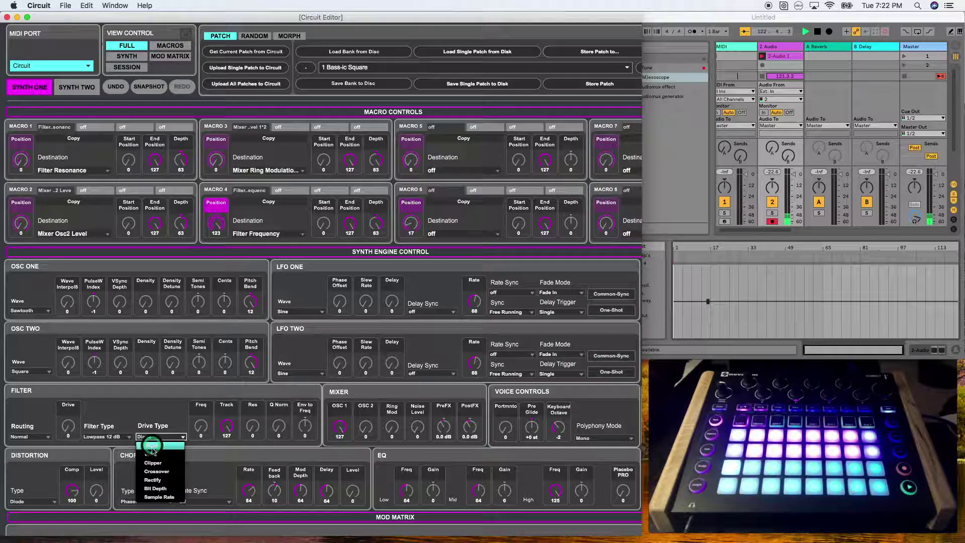
click(150, 418)
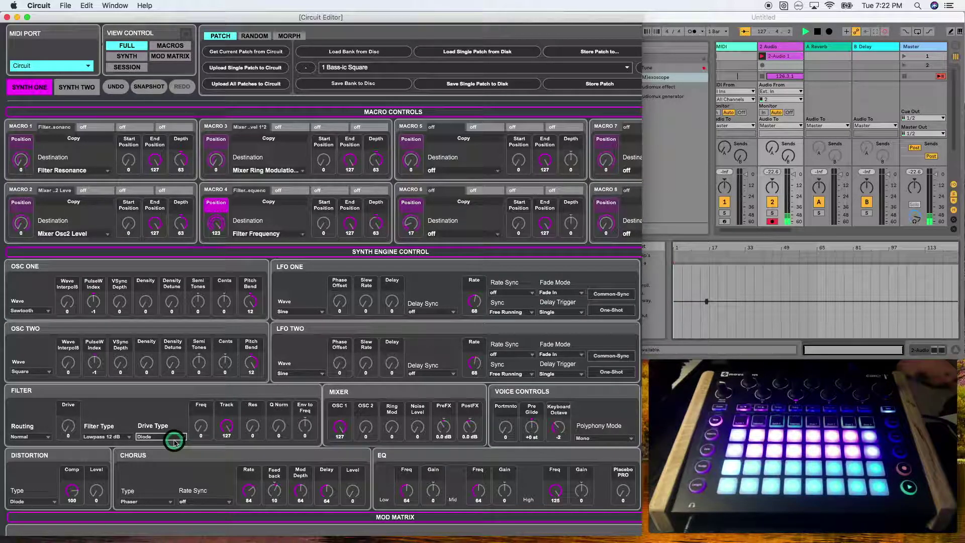
Examine the available Filter Type options, from lowpass to highpass, and the Routing choices in the Filter section
click(120, 436)
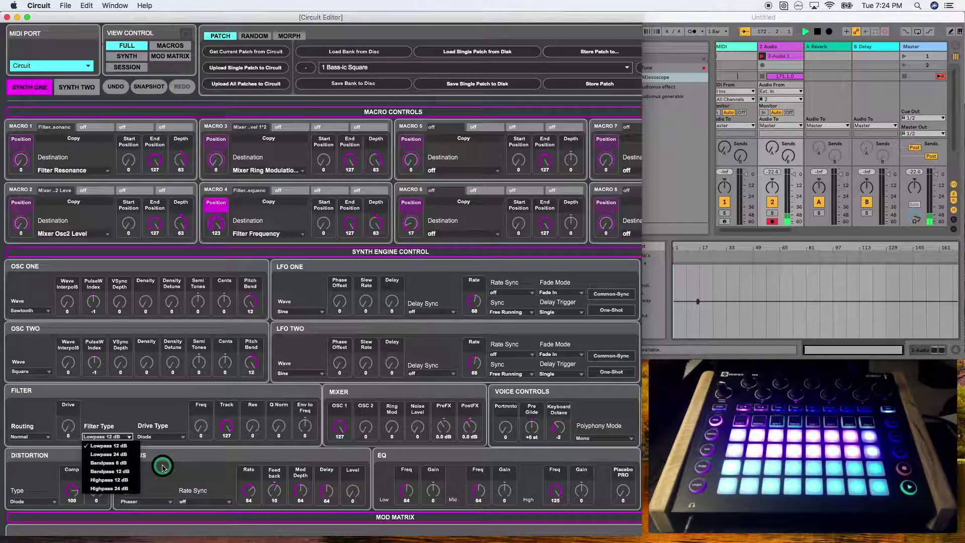
click(70, 428)
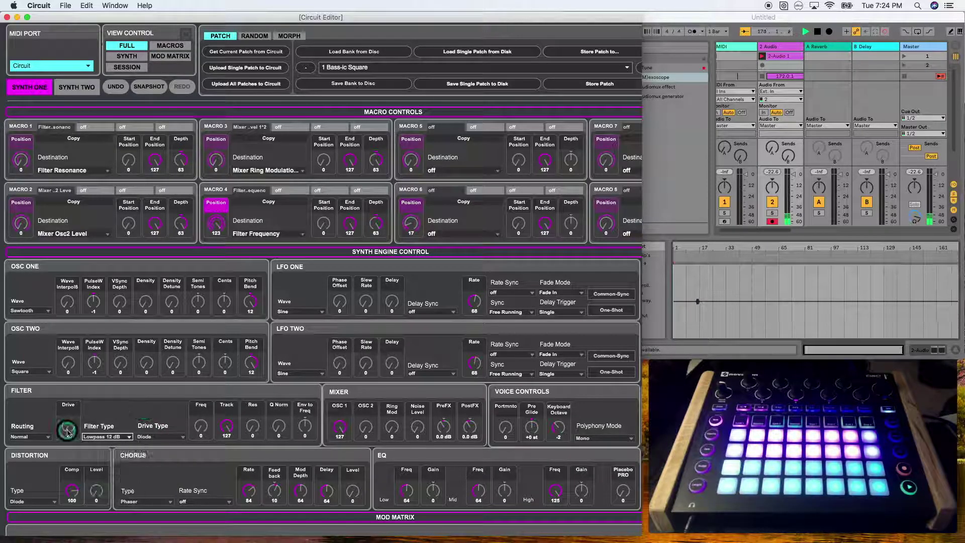
click(104, 435)
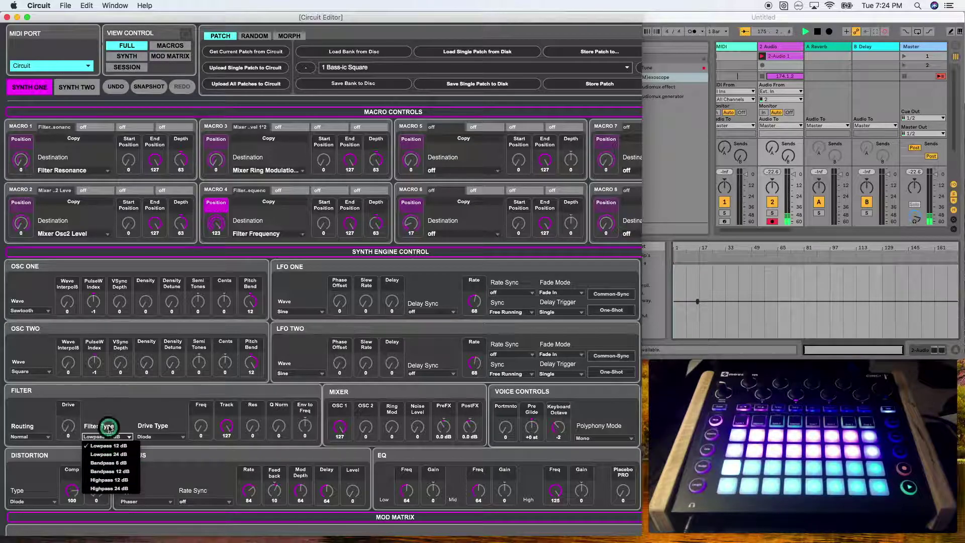
click(110, 423)
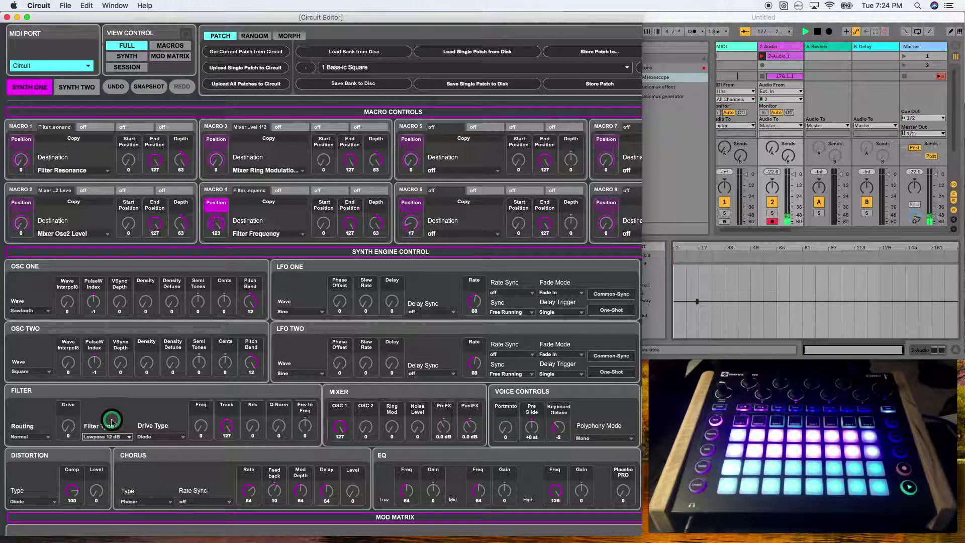
click(34, 436)
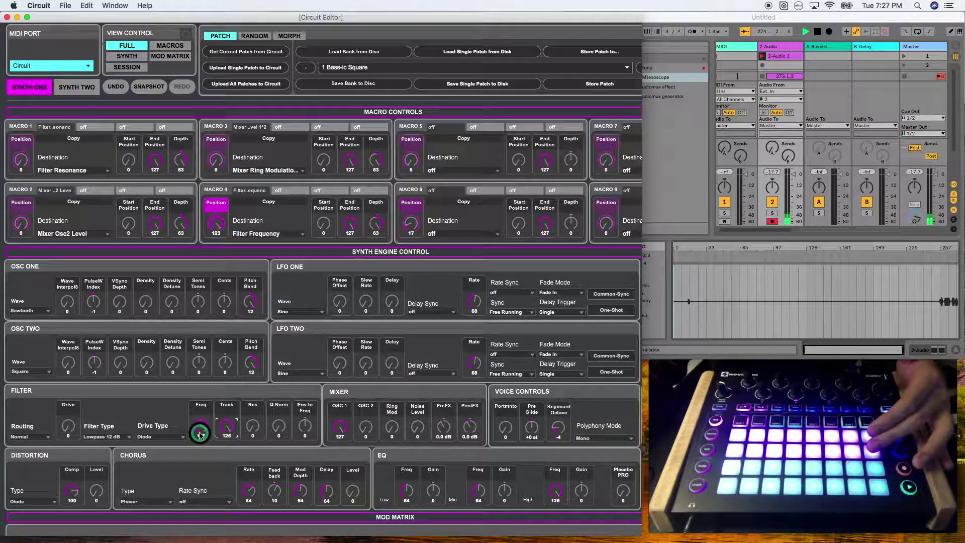
Set the filter's Freq to 117 and try different key tracking amounts, finishing with Track at 127
drag(201, 435, 197, 431)
drag(198, 433, 198, 432)
drag(224, 430, 224, 431)
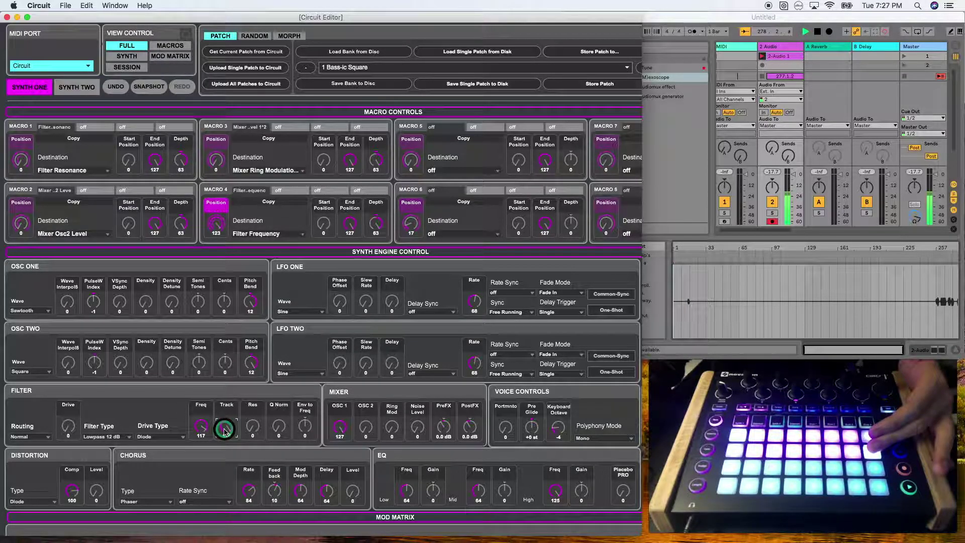
mouse_move(224, 433)
mouse_down()
mouse_move(226, 412)
mouse_move(227, 427)
mouse_up()
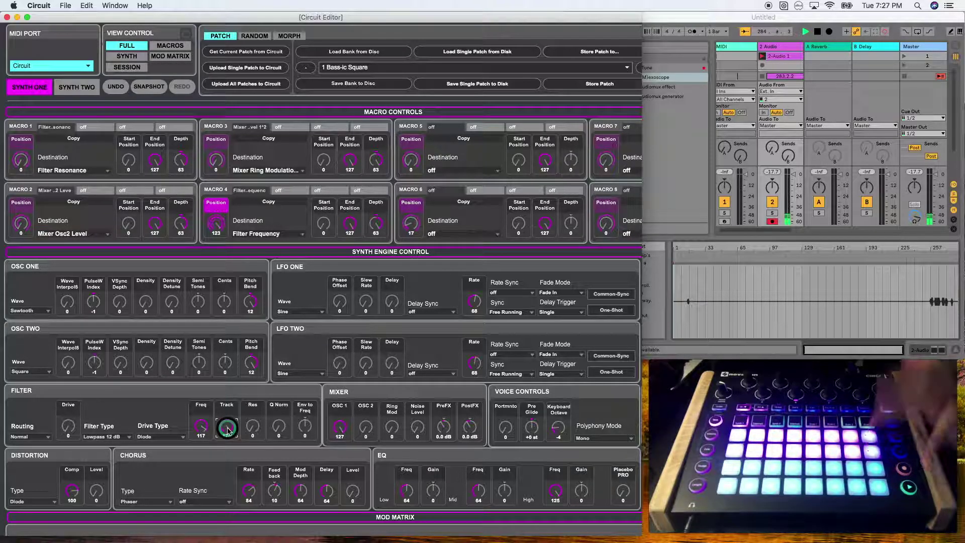
mouse_move(227, 428)
mouse_down()
mouse_move(228, 491)
mouse_move(216, 432)
mouse_move(227, 431)
mouse_up()
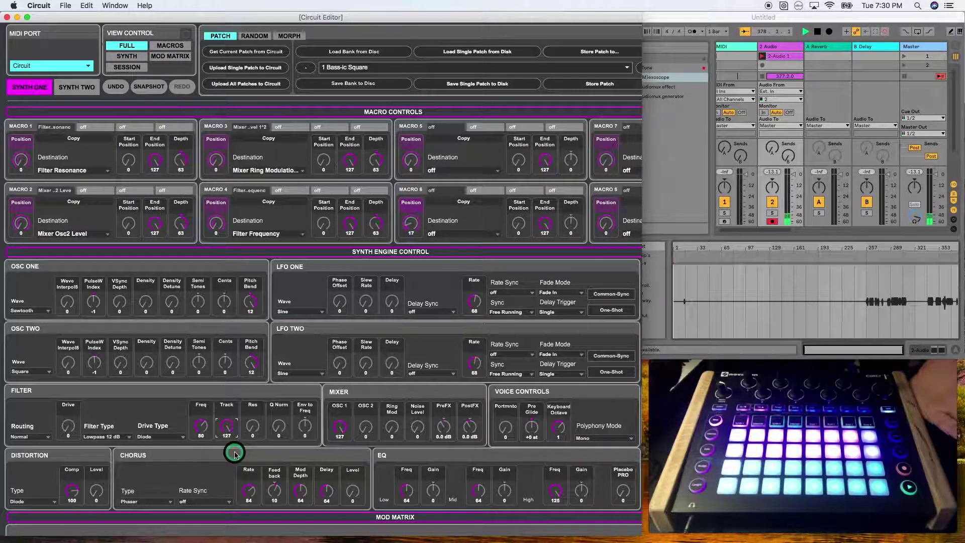
mouse_move(227, 431)
mouse_down()
mouse_move(226, 482)
mouse_move(225, 427)
mouse_up()
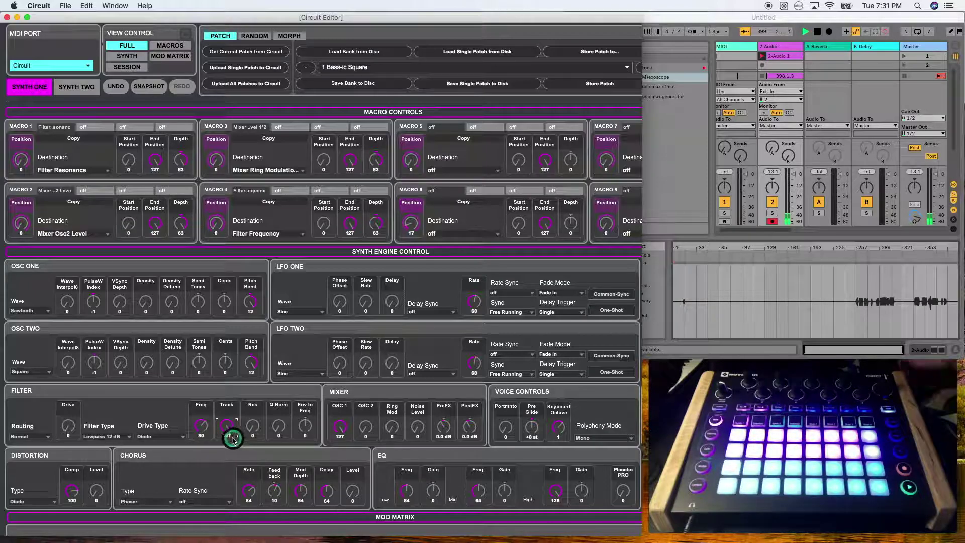
Lower the filter's Freq to 59 and raise it to 71
scroll(204, 437, down, 15)
scroll(204, 437, down, 3)
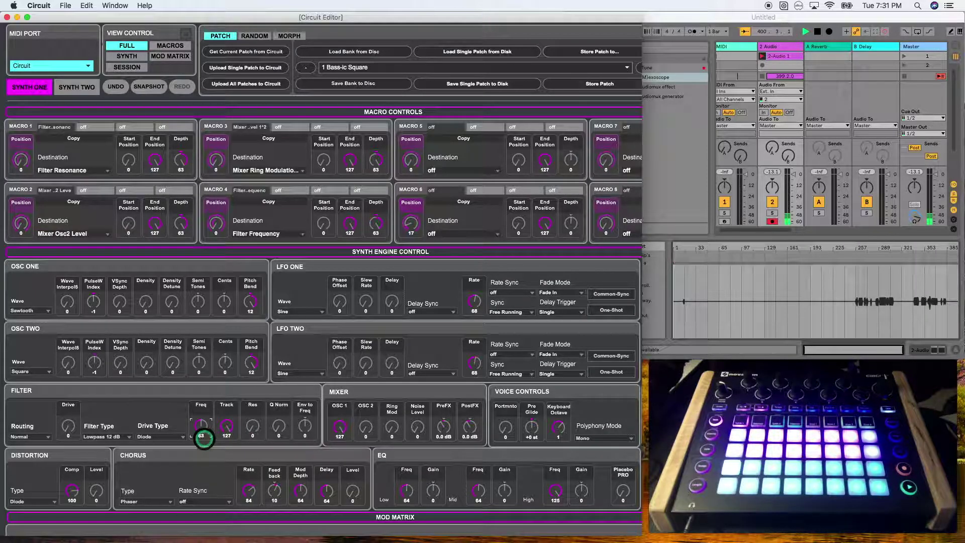
scroll(204, 437, down, 1)
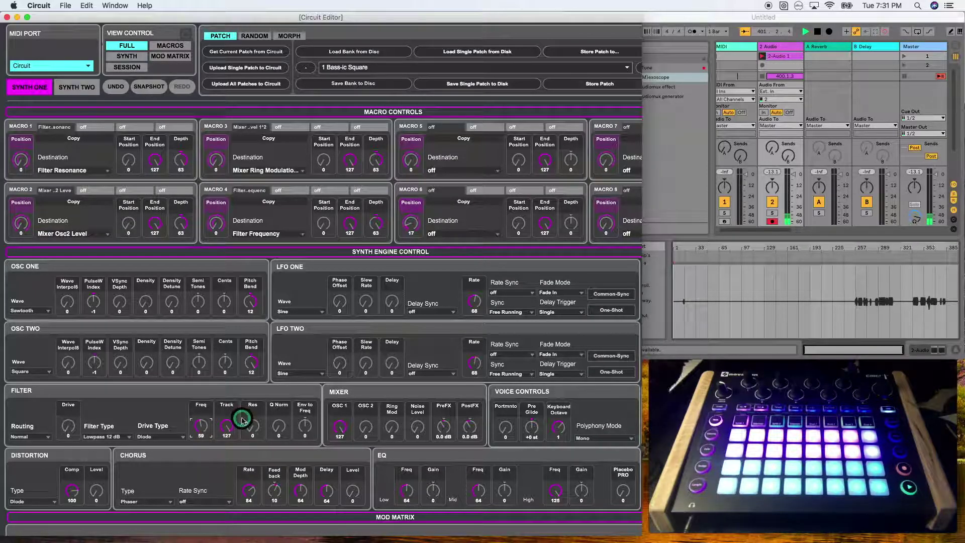
scroll(201, 426, up, 12)
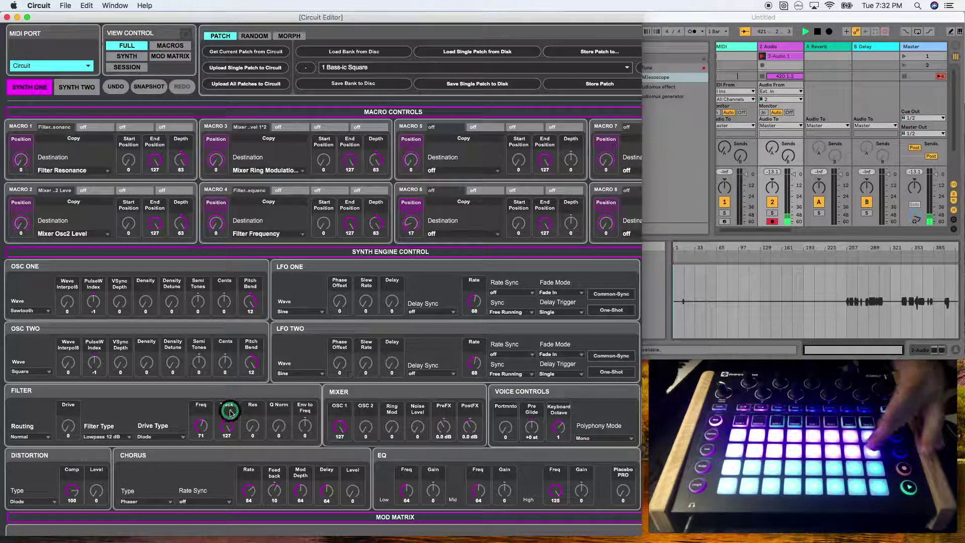
Try raising the filter's resonance and Q Norm, and return both to 0
drag(253, 434, 251, 384)
drag(275, 424, 273, 385)
drag(278, 431, 279, 475)
click(258, 421)
drag(258, 421, 254, 465)
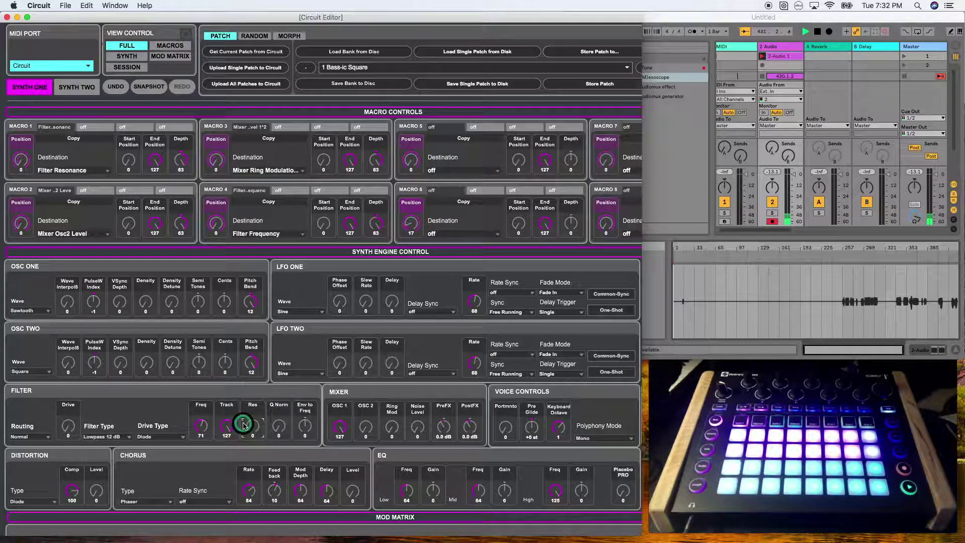
Widen the editor window, try Env to Freq at 56 with the filter envelope Attack at 113, and reset Env to Freq to 0
drag(642, 367, 786, 367)
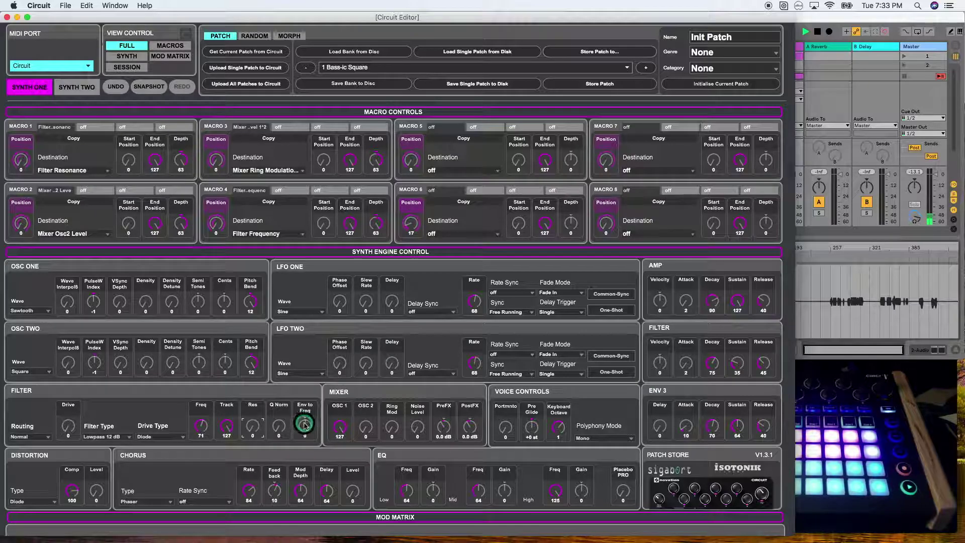
scroll(305, 425, down, 10)
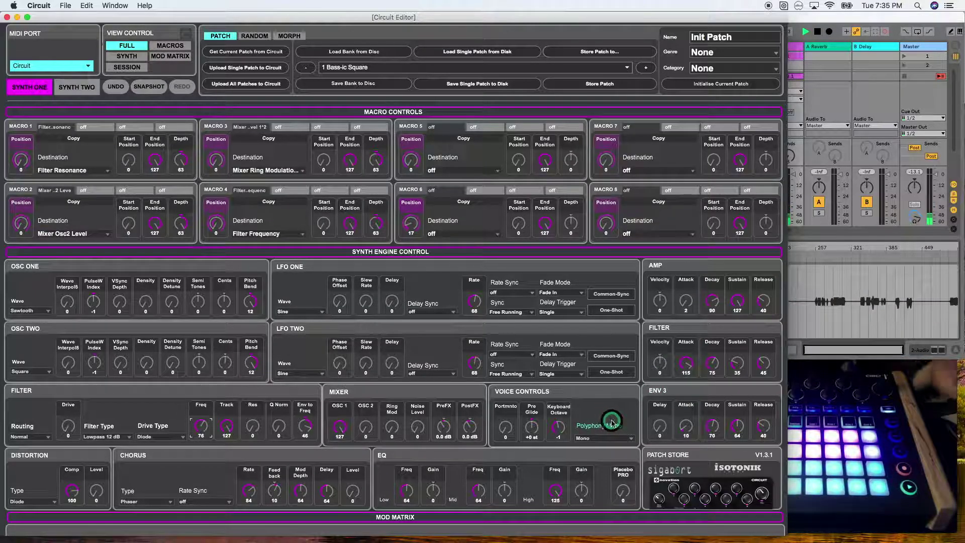
mouse_move(308, 447)
mouse_down()
mouse_move(300, 400)
mouse_move(303, 434)
mouse_up()
drag(687, 372, 652, 384)
drag(205, 429, 211, 448)
drag(704, 367, 435, 394)
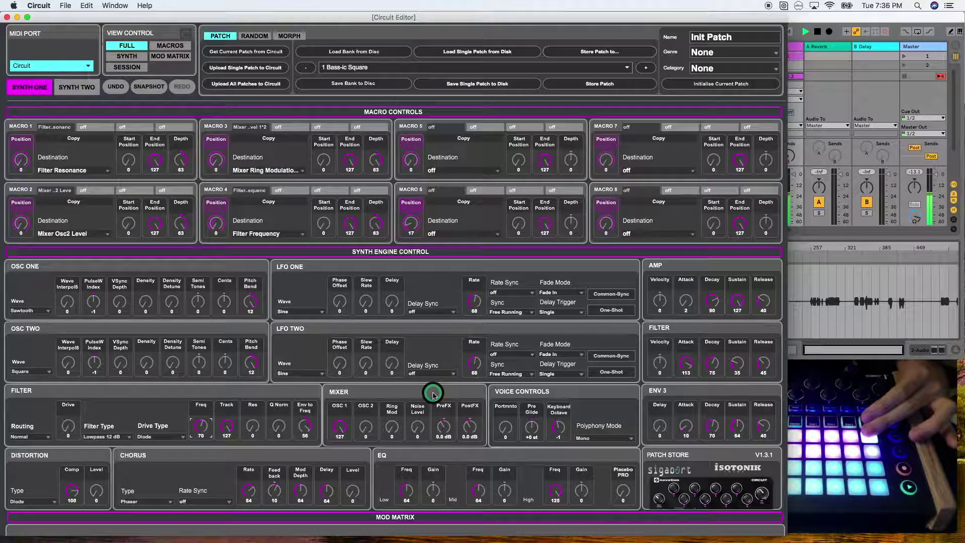
mouse_move(311, 423)
mouse_down()
mouse_move(307, 444)
mouse_move(307, 426)
mouse_up()
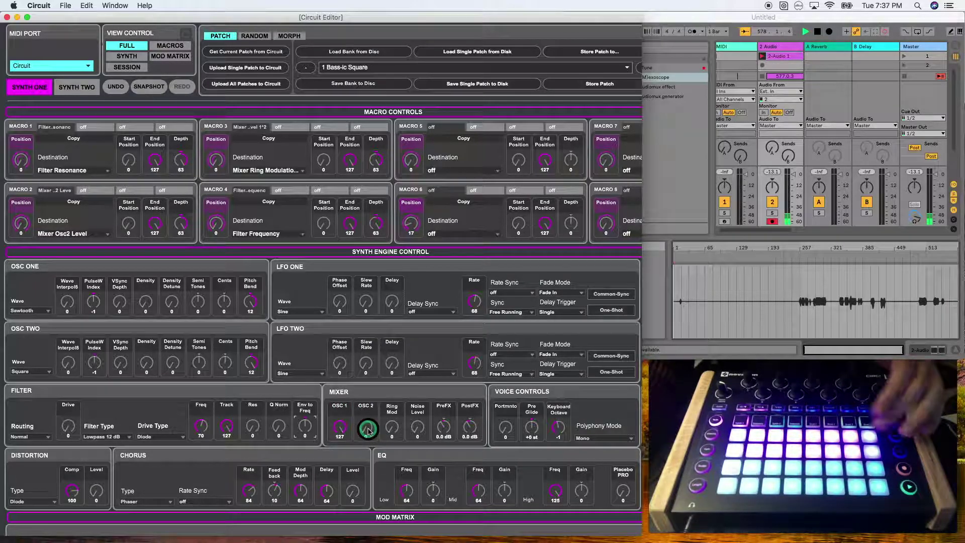
Adjust the mixer by raising the OSC 2 level, setting Ring Mod to 127 and leaving Noise Level at 0
drag(363, 421, 360, 367)
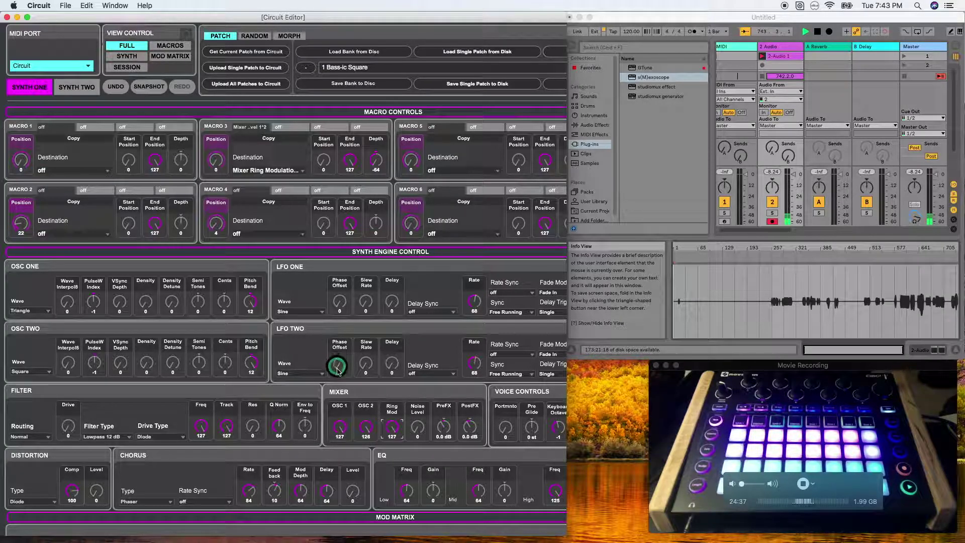
drag(337, 370, 400, 435)
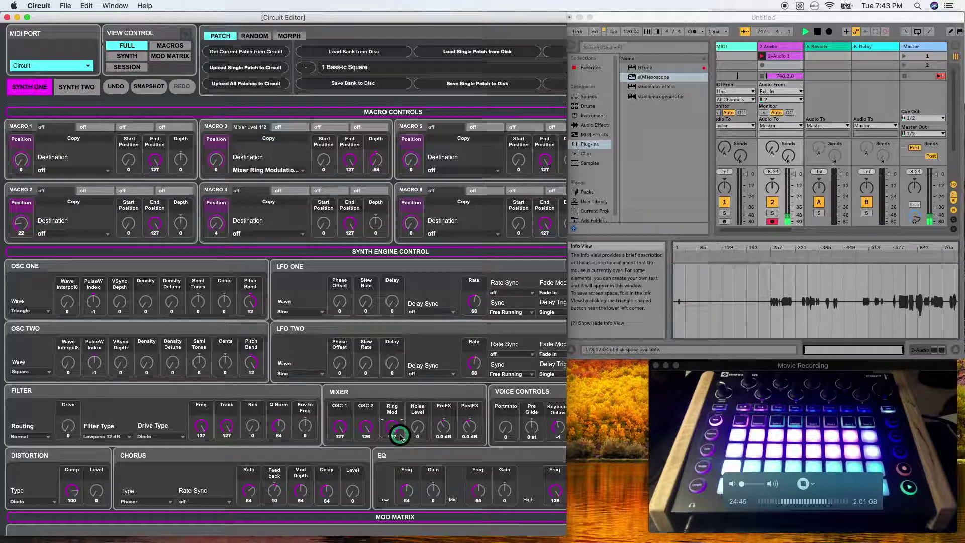
drag(399, 436, 434, 430)
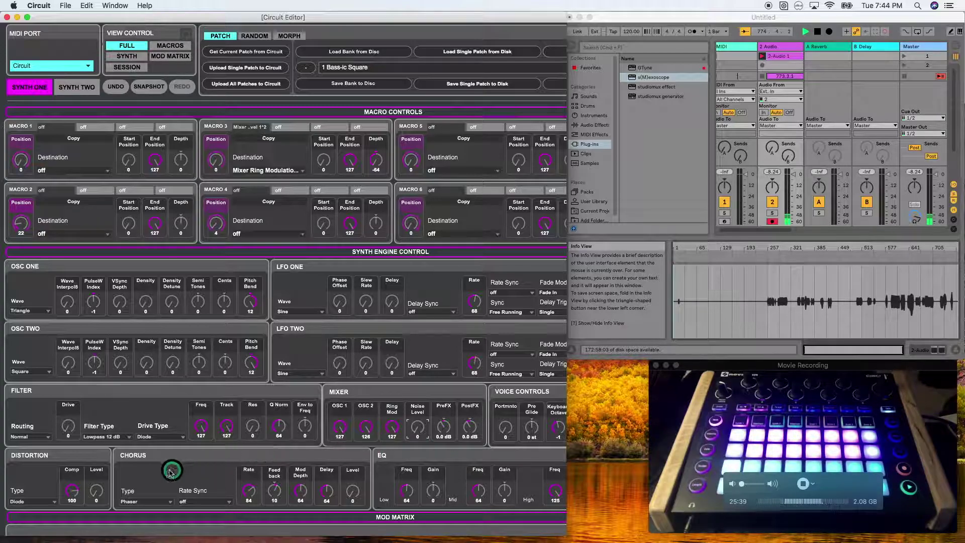
Widen the editor window to show all Voice Controls and set the Polyphony Mode to Mono
drag(567, 417, 650, 435)
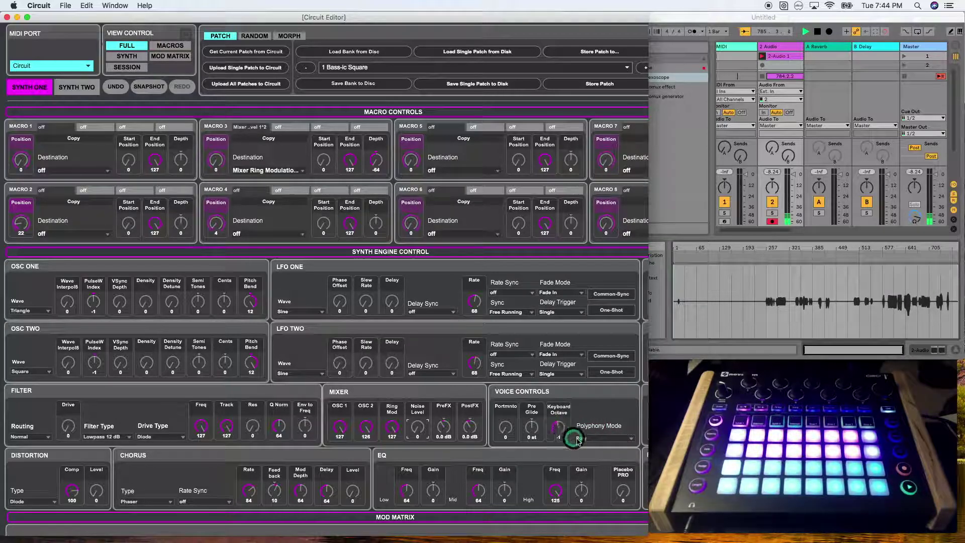
click(600, 438)
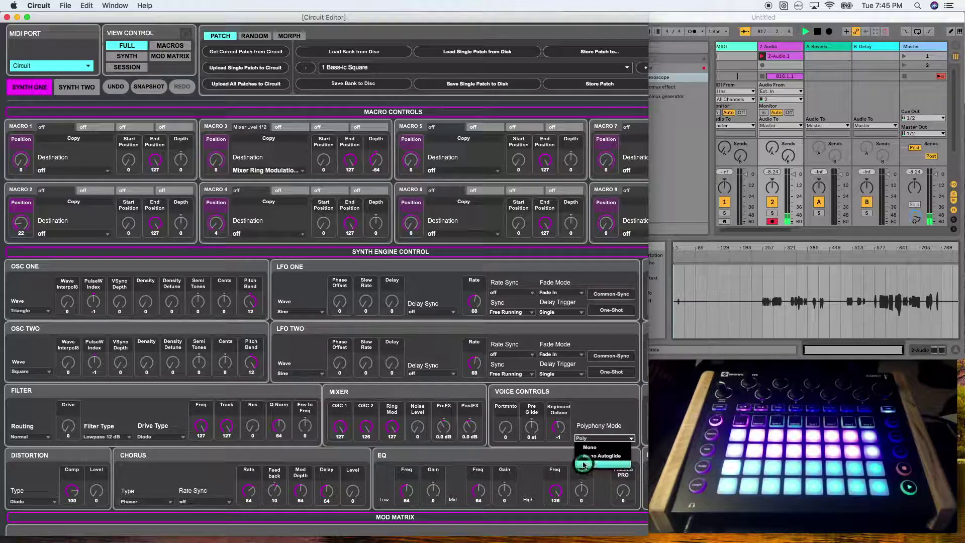
click(582, 448)
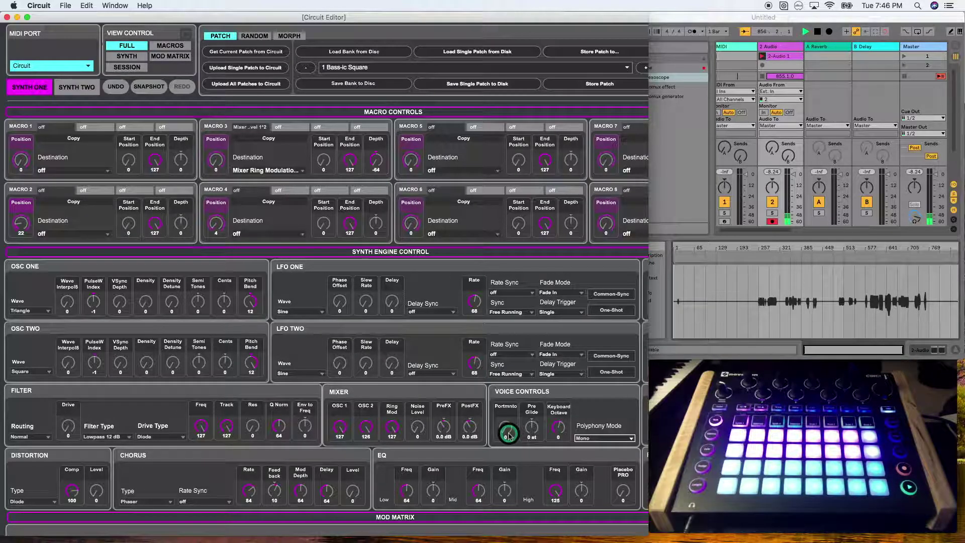
Try different portamento amounts in the Voice Controls, setting 43 and raising it to 77
drag(508, 433, 501, 368)
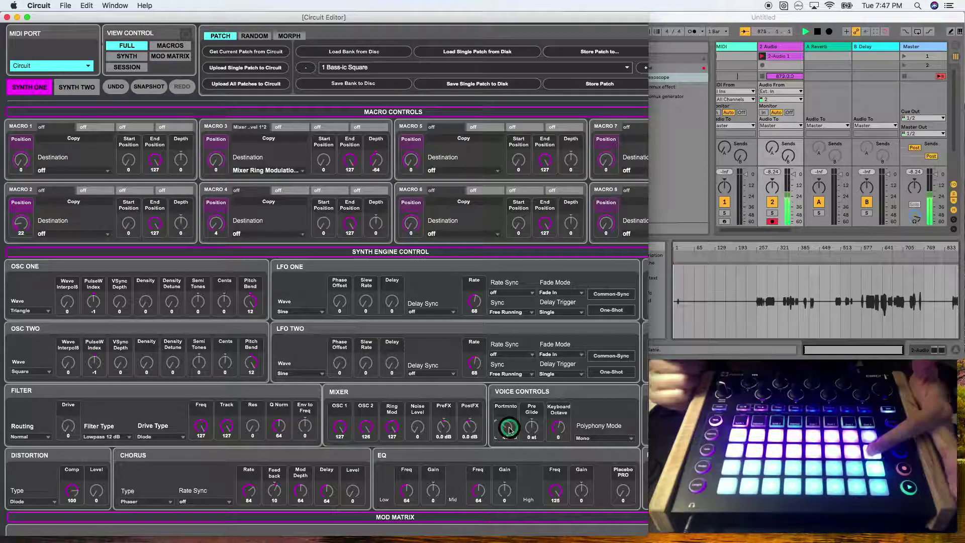
drag(509, 428, 490, 437)
click(74, 402)
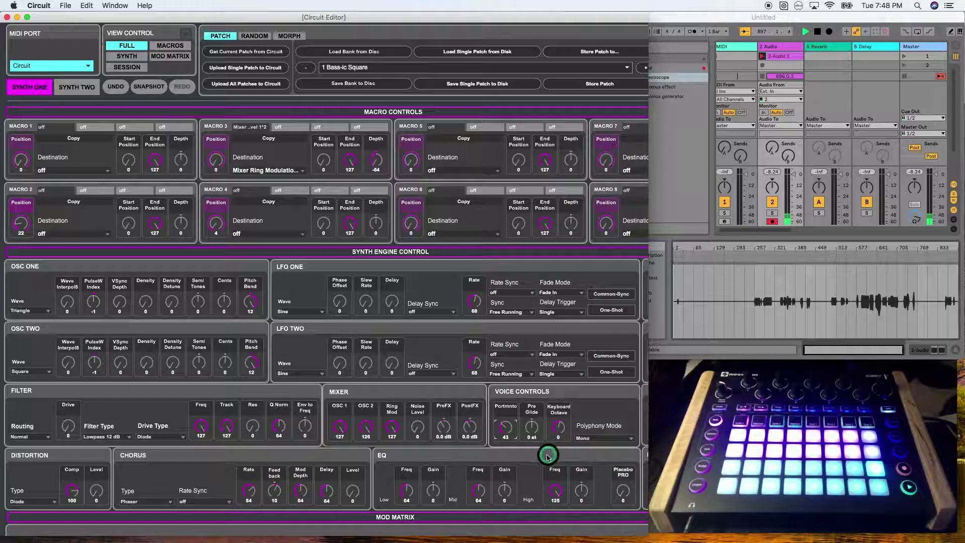
mouse_move(513, 440)
mouse_down()
mouse_move(503, 415)
mouse_move(508, 436)
mouse_move(550, 446)
mouse_move(500, 432)
mouse_move(535, 428)
mouse_move(508, 435)
mouse_move(485, 424)
mouse_move(529, 433)
mouse_up()
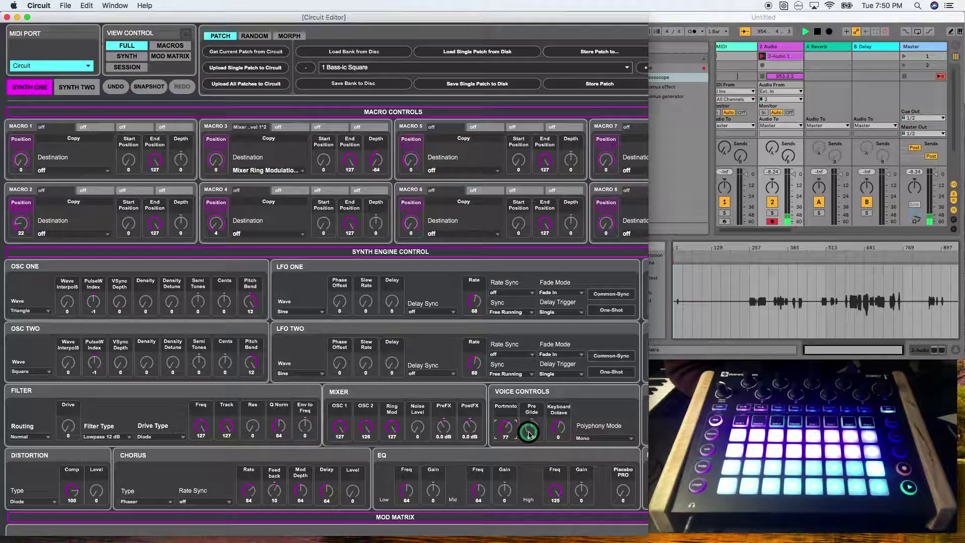
Try Pre Glide at +12 and +3 semitones with Portamento at 127, and reduce Portamento to 74
drag(505, 430, 531, 442)
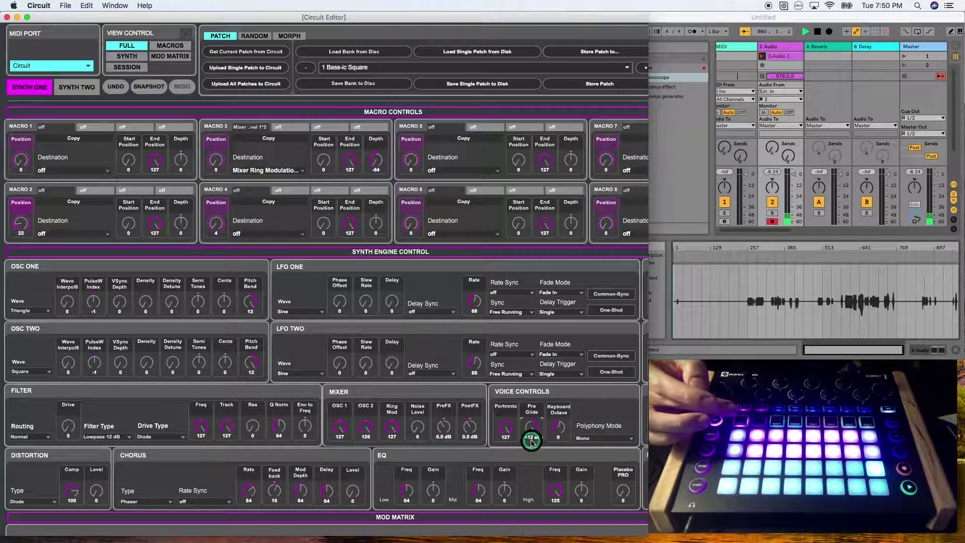
drag(532, 443, 529, 426)
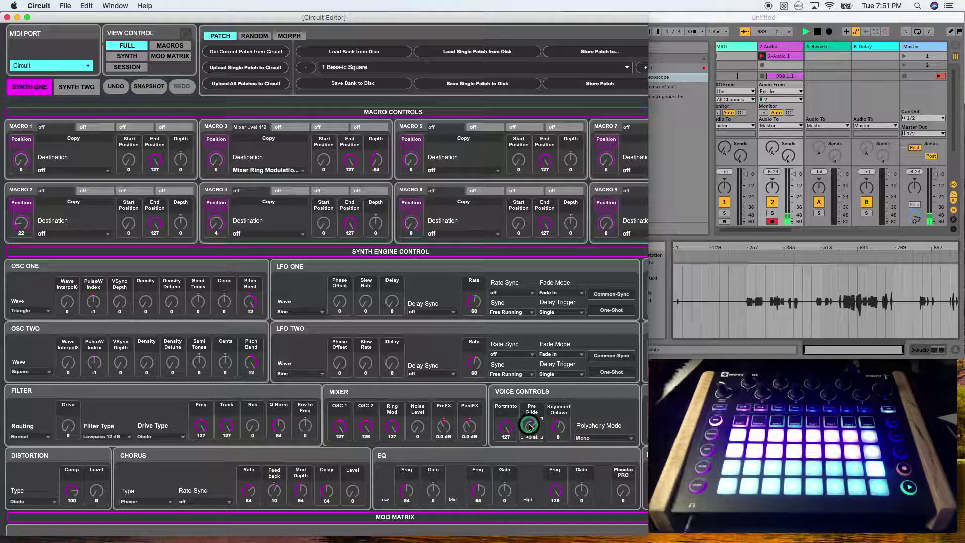
drag(509, 429, 530, 431)
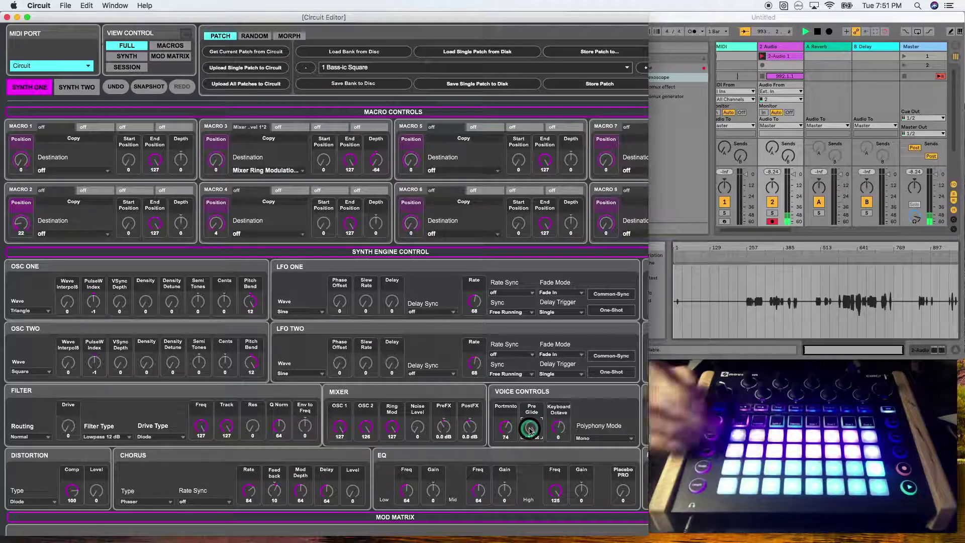